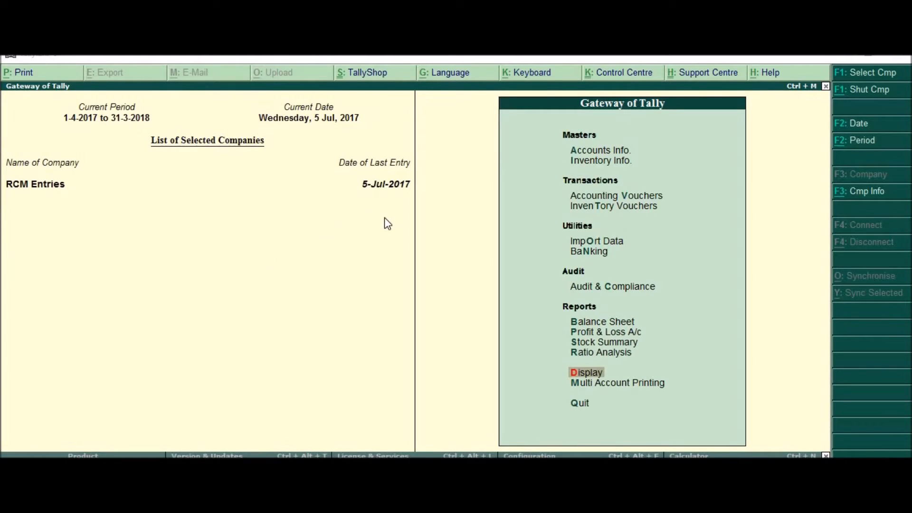
Open the Day Book for 1-Apr-2017 to 5-Jul-2017 and view the first purchase voucher from Unreg Supplier -1.
key("d")
key("d")
key("alt+F2")
key("Return")
key("Return")
key("Up")
key("Up")
key("Up")
key("Up")
key("Up")
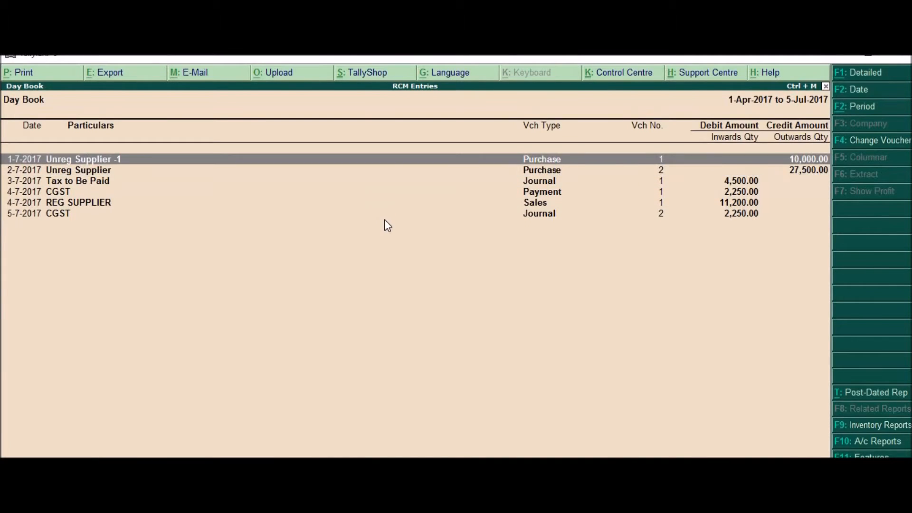
key("Return")
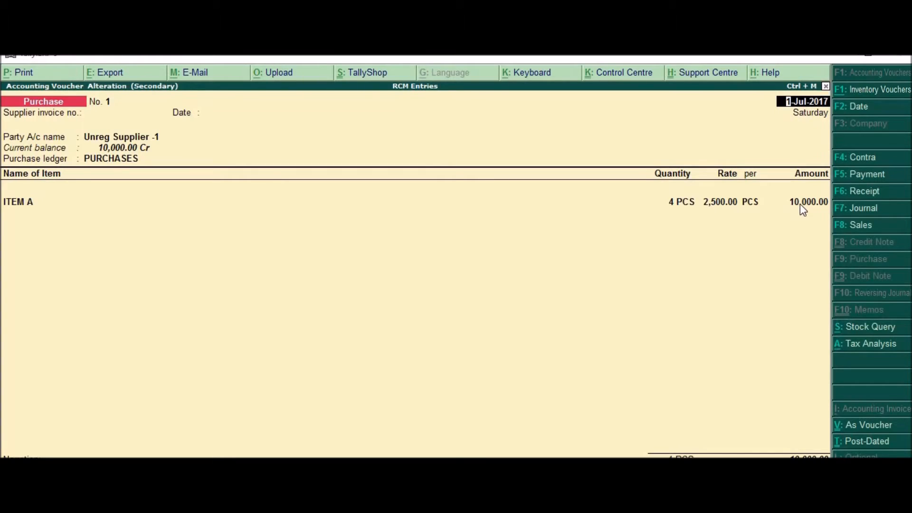
Close that purchase voucher and view the ITEM A line in the 2-Jul-2017 purchase from Unreg Supplier.
key("ctrl+a")
key("Return")
key("Down")
key("Return")
key("Return")
key("Return")
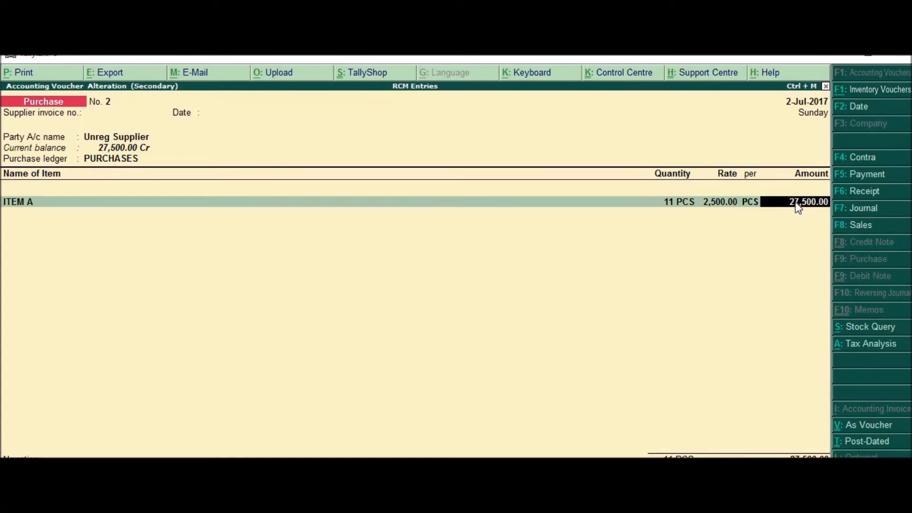
Try to add a CGST line below ITEM A in the Unreg Supplier purchase voucher.
type("Cg")
key("Up")
key("Return")
type("Cg")
key("Return")
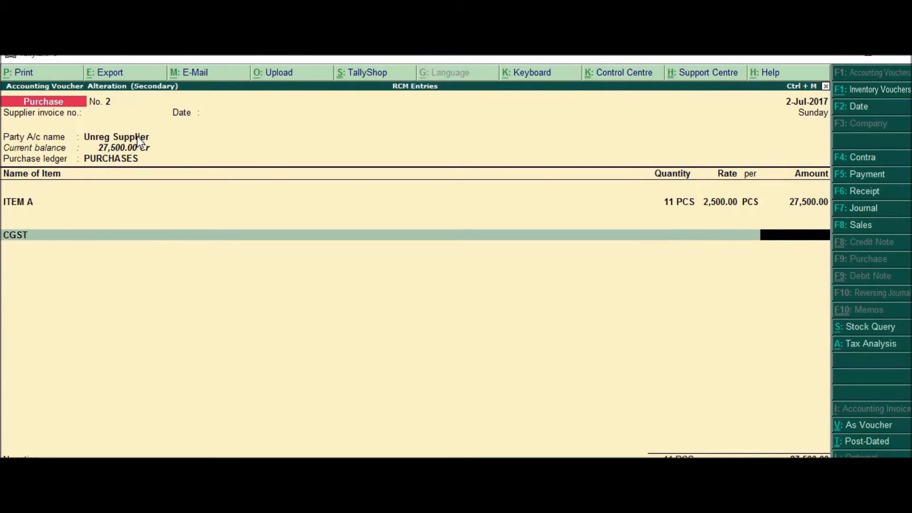
key("Escape")
key("Escape")
Open the GSTR-3B report for July 2017 and switch it to the table-wise view.
key("u")
key("Return")
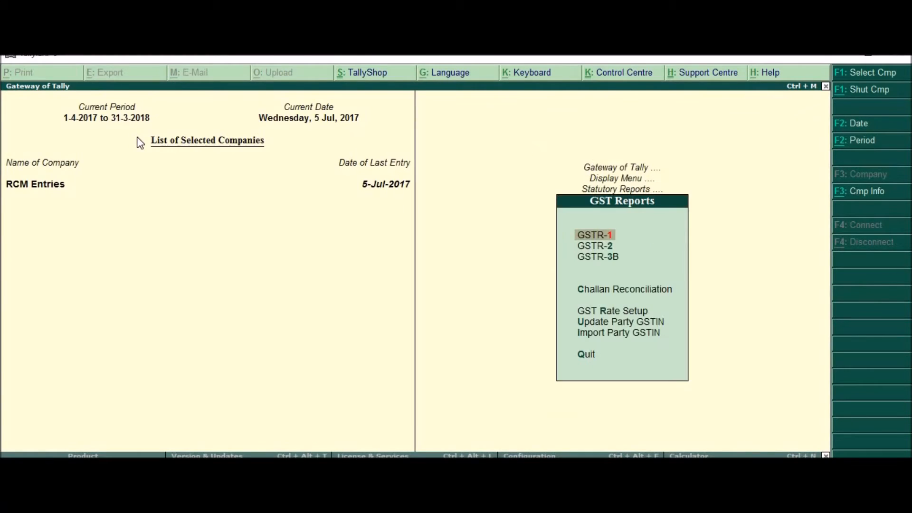
key("Down")
key("Down")
key("Return")
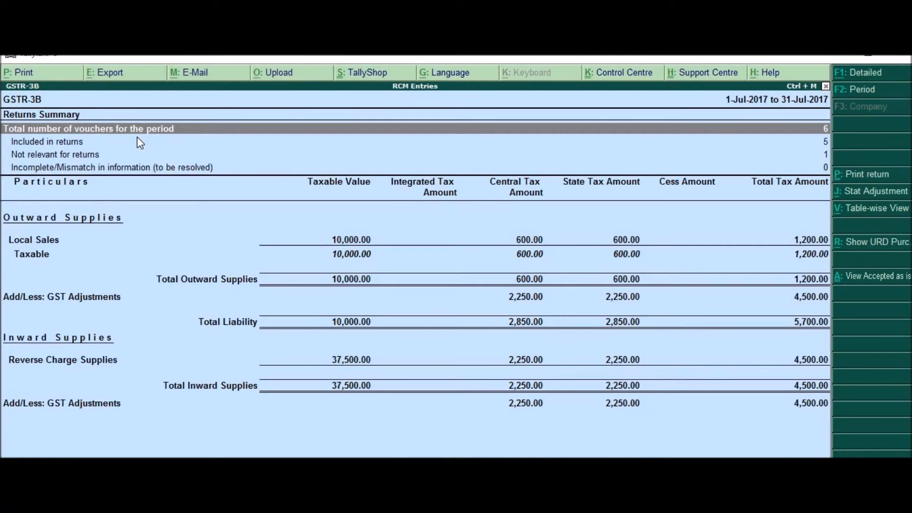
key("ctrl+v")
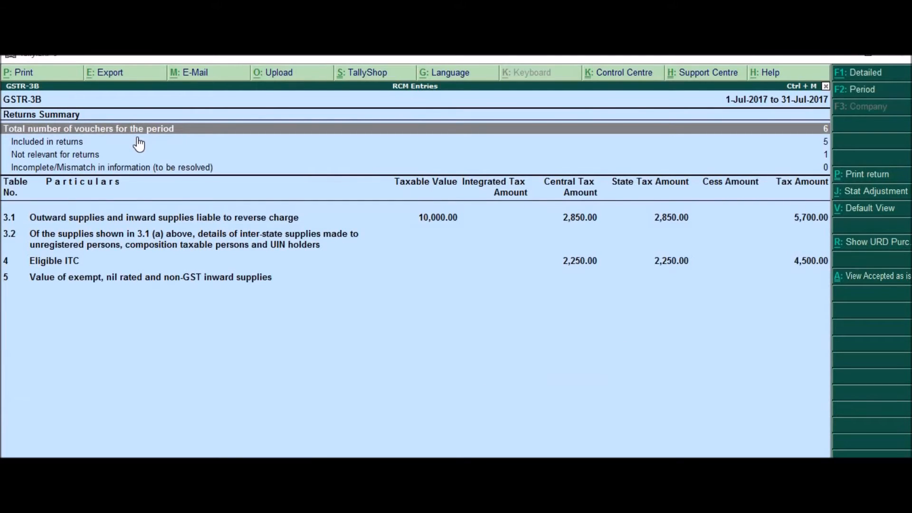
Expand table 3.1, outward supplies and inward supplies liable to reverse charge, in GSTR-3B.
key("Down")
key("Down")
key("Down")
key("Down")
key("Up")
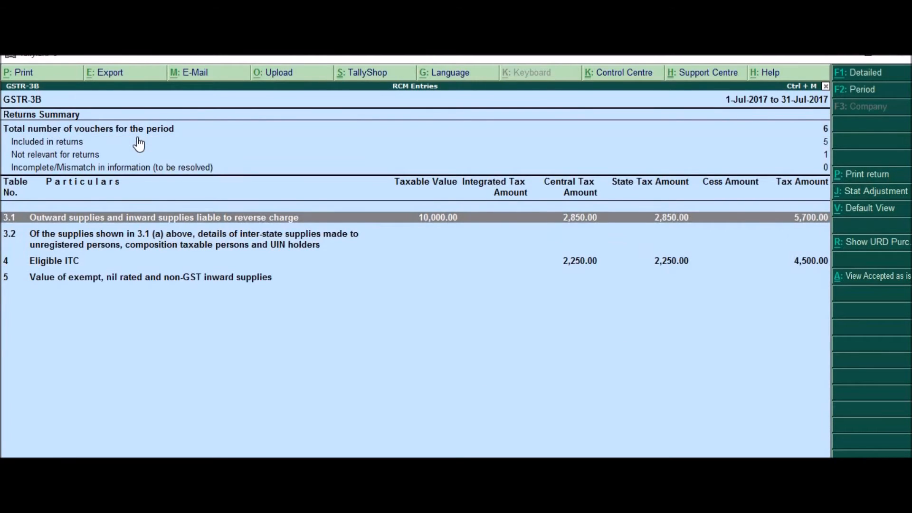
key("shift+Return")
key("Down")
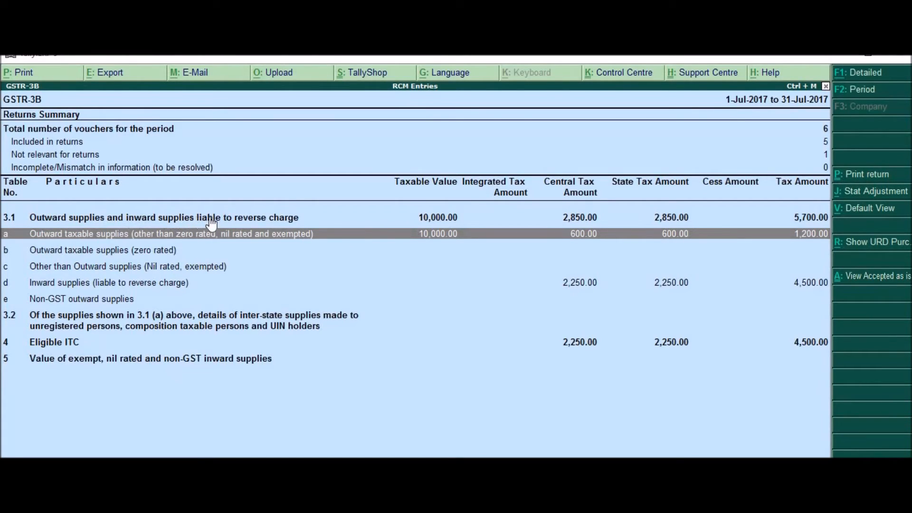
View the sales voucher behind the outward taxable supplies row, then return to GSTR-3B.
double_click(331, 234)
key("Return")
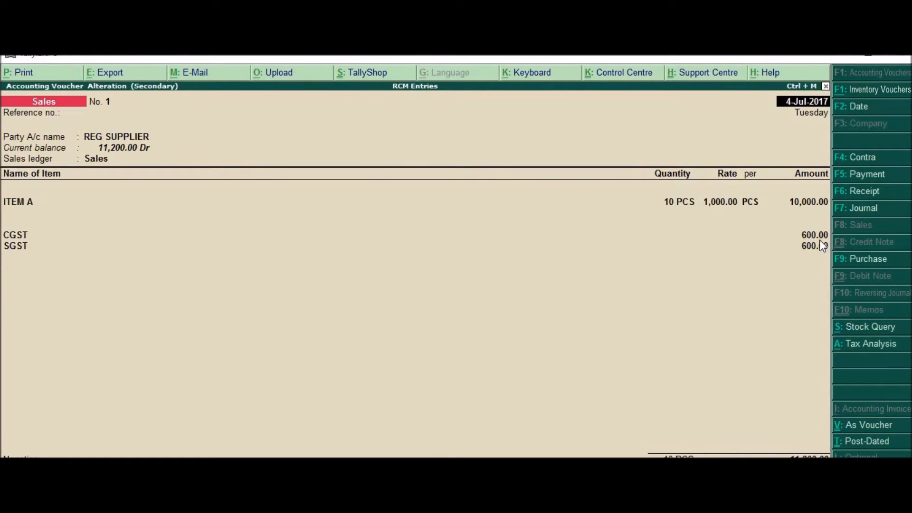
key("Escape")
key("Escape")
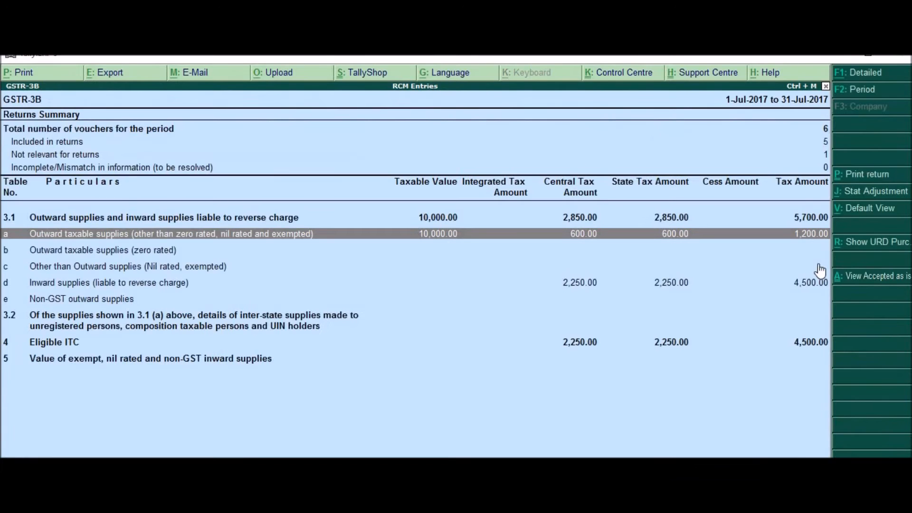
Review the reverse charge liability list of purchases from unregistered dealers, then return to GSTR-3B.
key("Down")
key("Down")
key("Down")
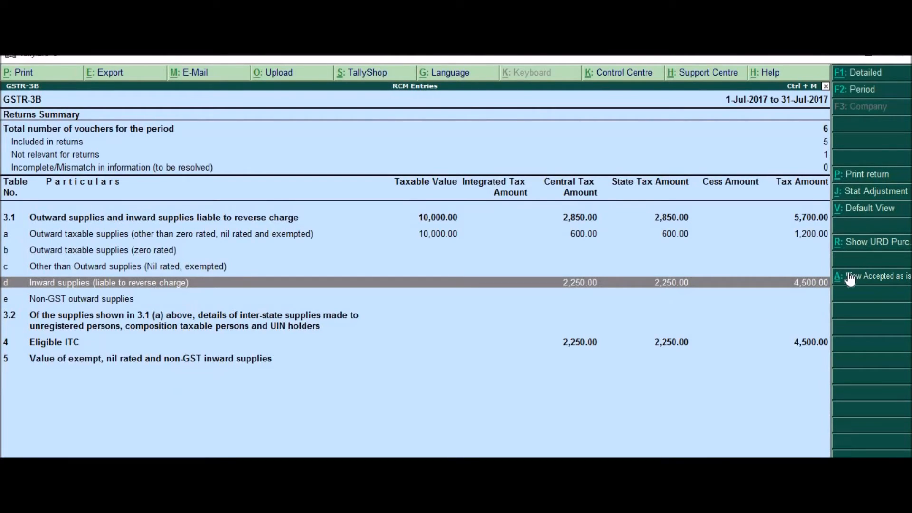
left_click(868, 243)
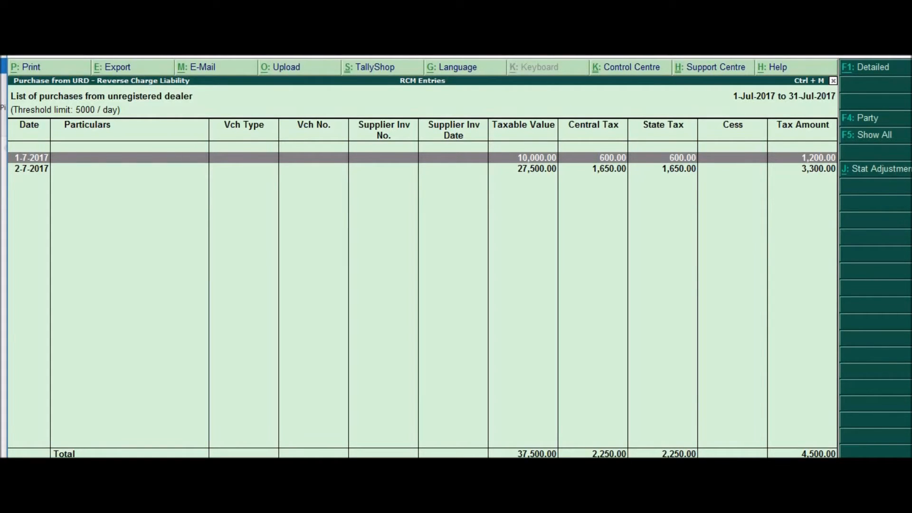
key("Escape")
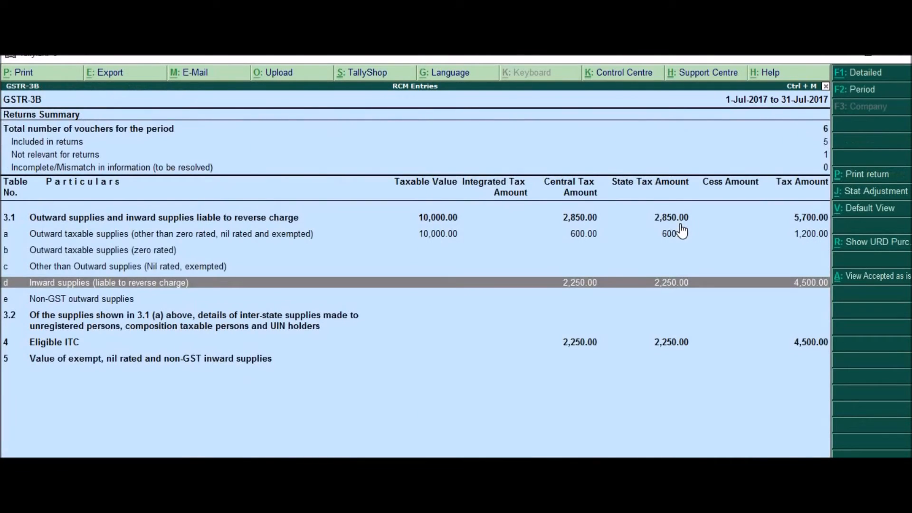
View the journal voucher behind the inward supplies liable to reverse charge row, then return to GSTR-3B.
key("Up")
key("Up")
key("Up")
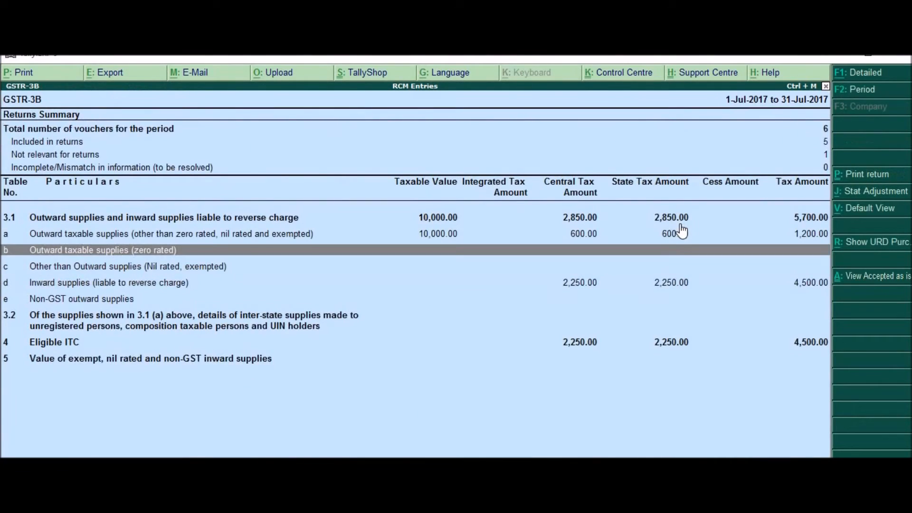
key("Down")
key("Down")
key("Down")
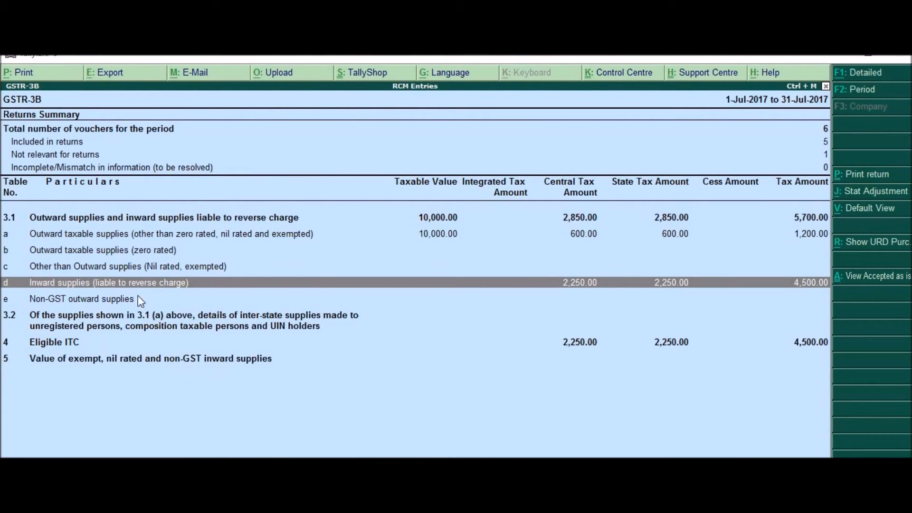
left_click(527, 285)
key("Return")
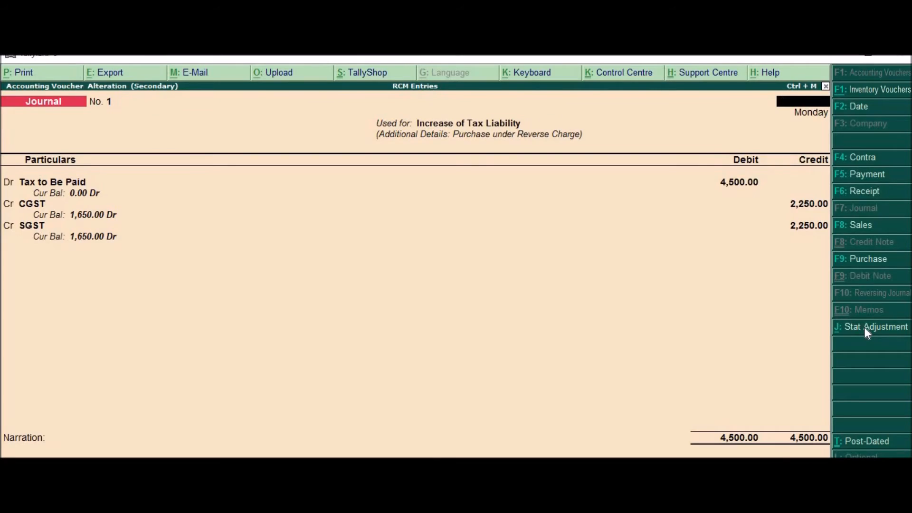
key("ctrl+a")
key("Escape")
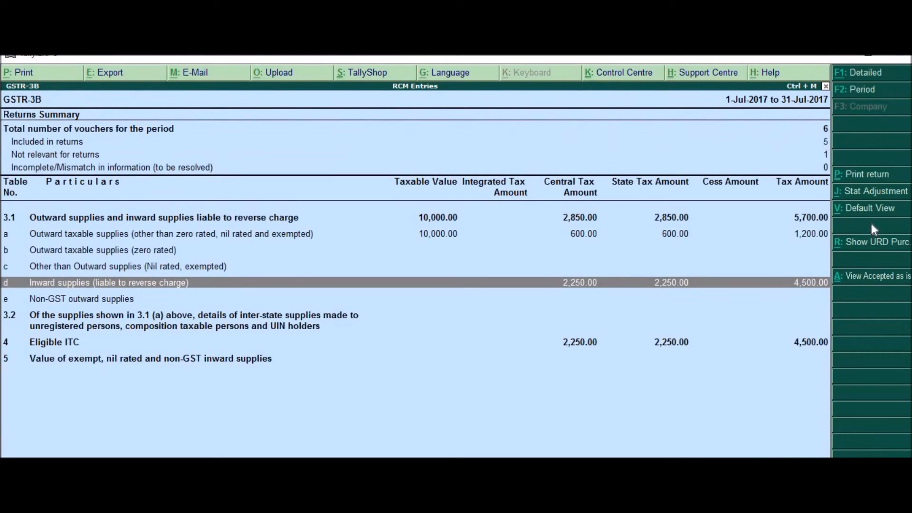
Start a GST stat adjustment journal with nature Increase of Tax Liability and additional details Purchase From Unregistered Dealer.
left_click(862, 192)
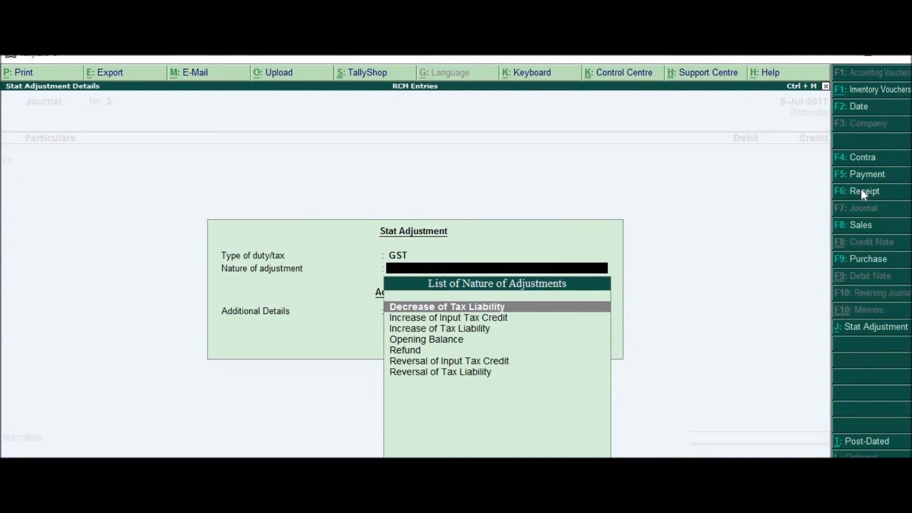
key("Down")
key("Down")
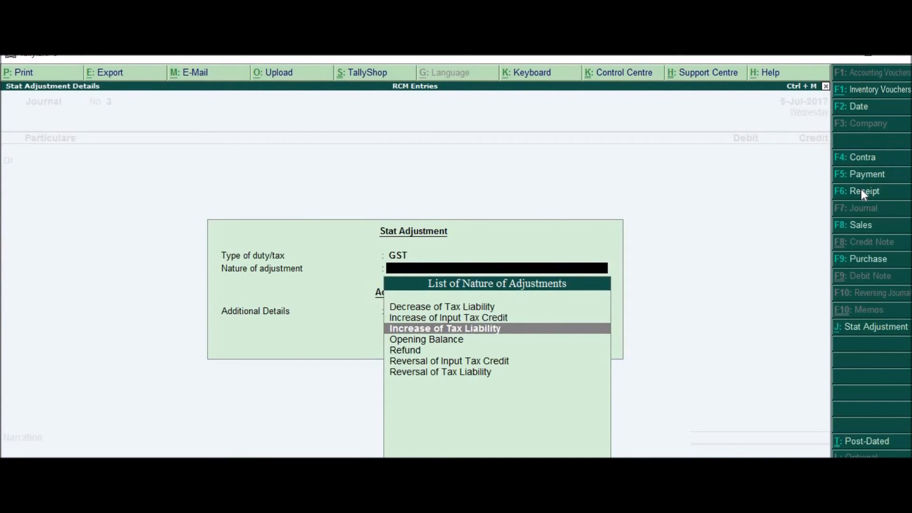
key("Return")
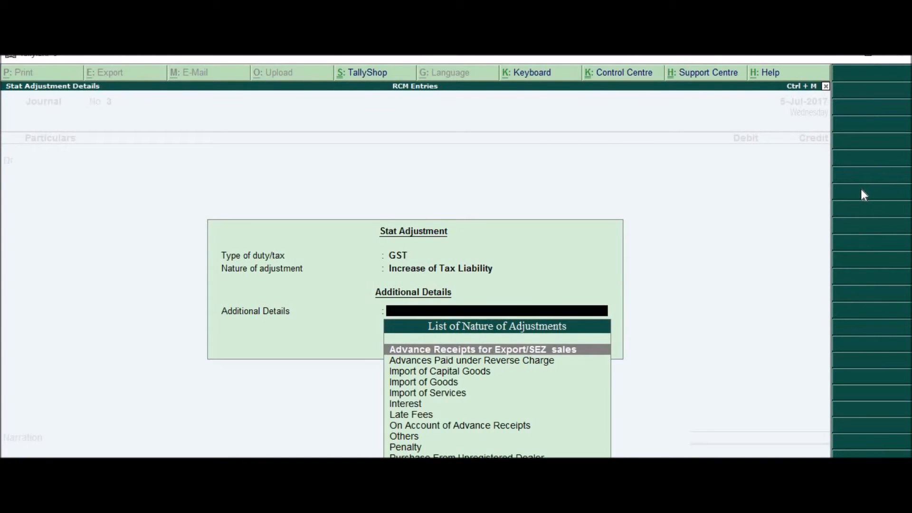
key("Down")
key("Down")
key("Down")
key("Down")
key("Down")
key("Down")
key("Down")
key("Down")
key("Down")
key("Down")
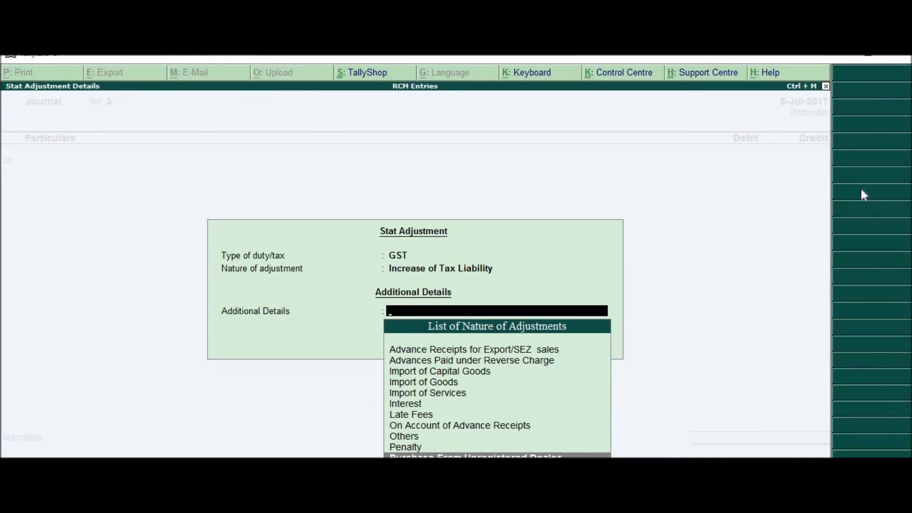
key("Return")
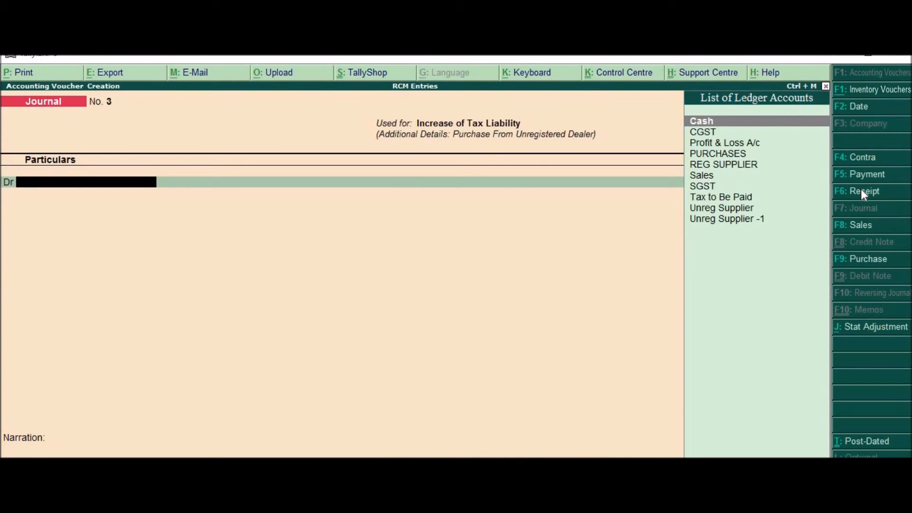
Debit Tax to Be Paid with 4,500 and credit SGST with 2,250 in the journal.
type("Tax")
key("Return")
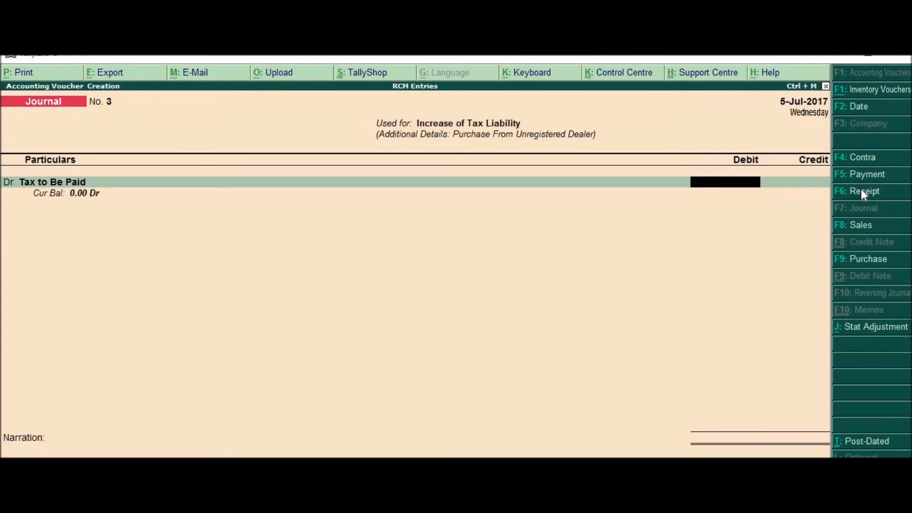
type("4500")
key("Return")
key("Return")
key("Return")
key("Return")
type("2250")
key("Return")
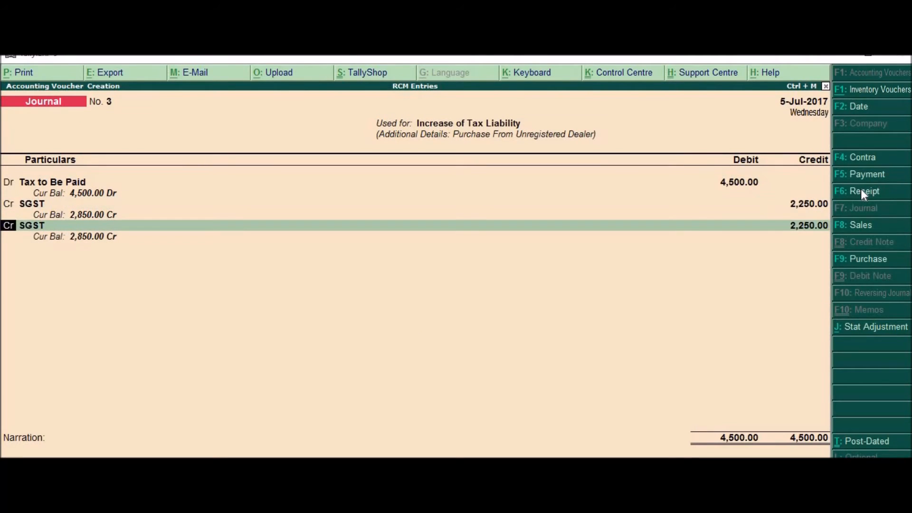
Change the second credit line to CGST at 2,250 and save the journal voucher.
type("cg")
key("Return")
key("Return")
key("Return")
key("Return")
key("Return")
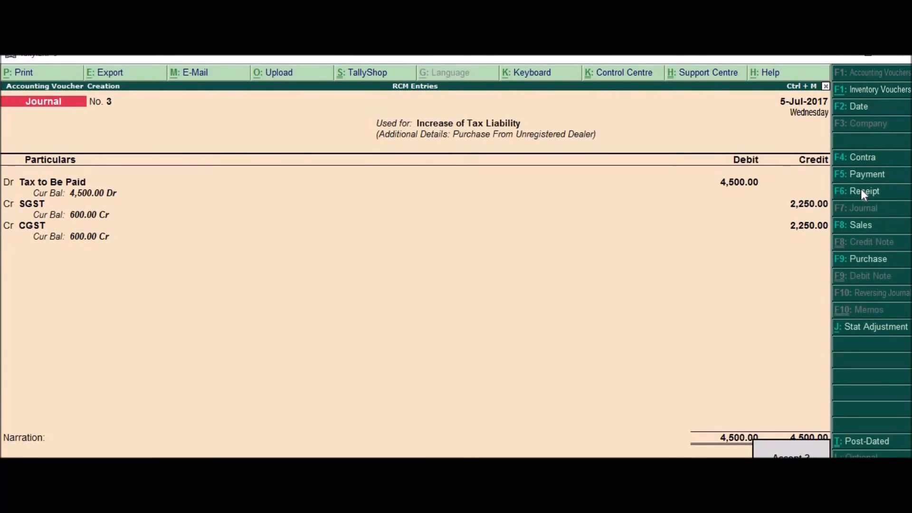
key("Return")
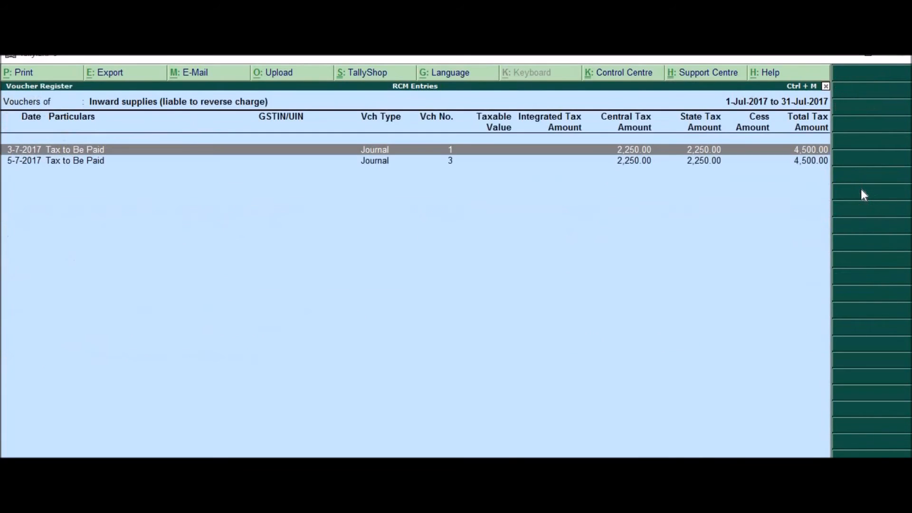
Delete the 5-7-2017 Tax to Be Paid journal from the reverse charge voucher register and return to GSTR-3B.
key("Down")
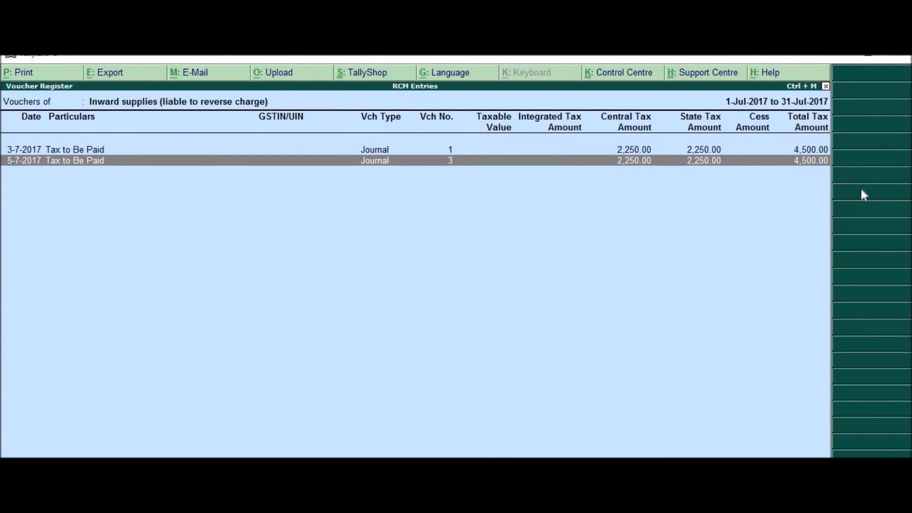
key("Return")
key("Return")
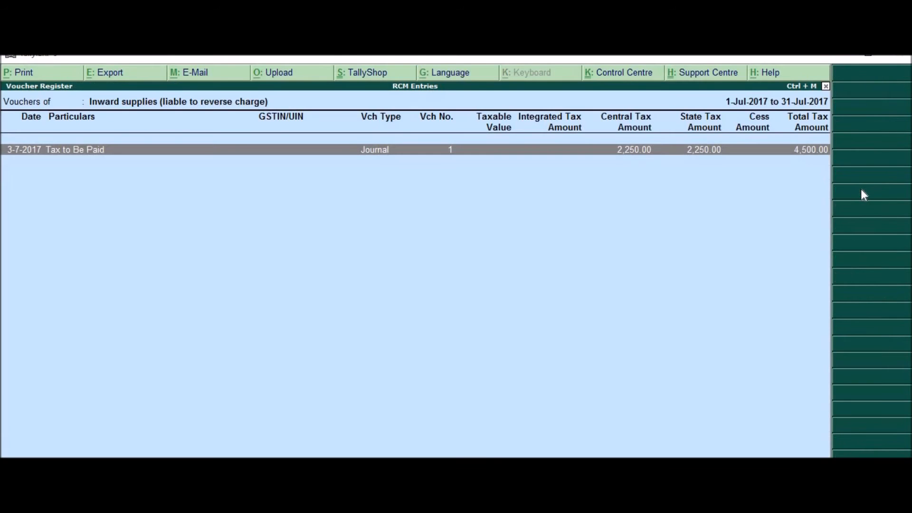
key("Escape")
key("Escape")
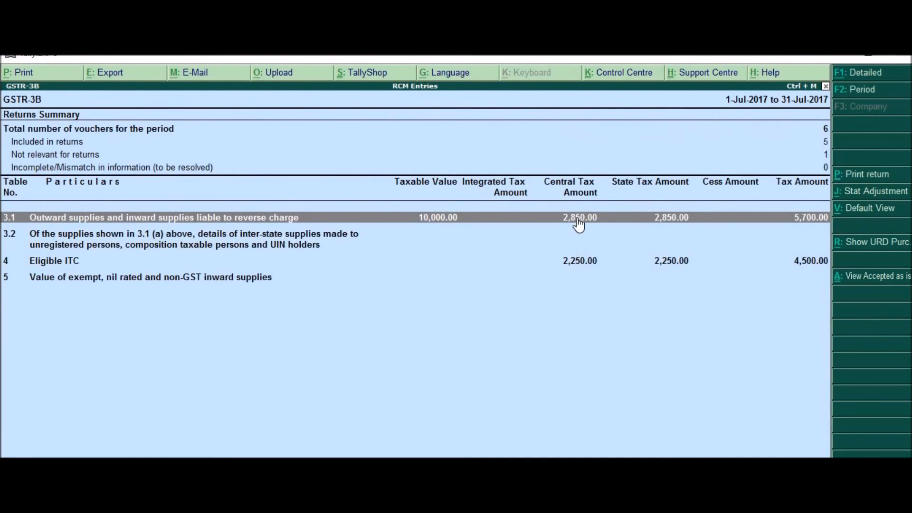
Show GSTR-3B in detailed form and select the inward supplies liable to reverse charge row.
key("F1")
key("Down")
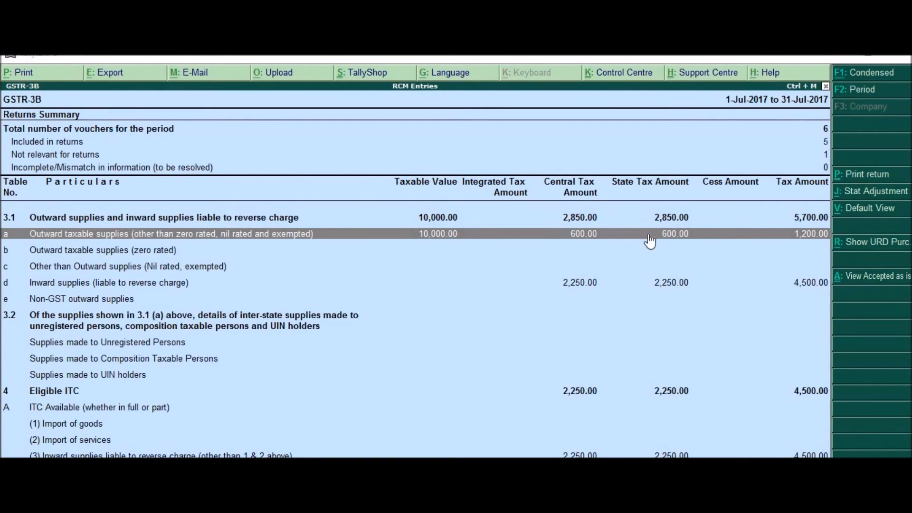
left_click(580, 285)
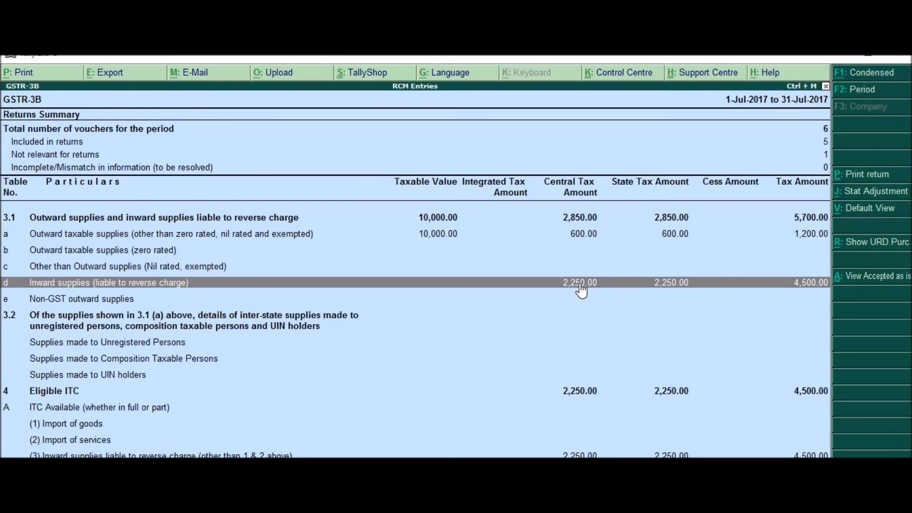
Review the July 2017 vouchers of the CGST ledger and open the 4-7-2017 Cash payment voucher.
double_click(579, 283)
key("Down")
key("Down")
key("Down")
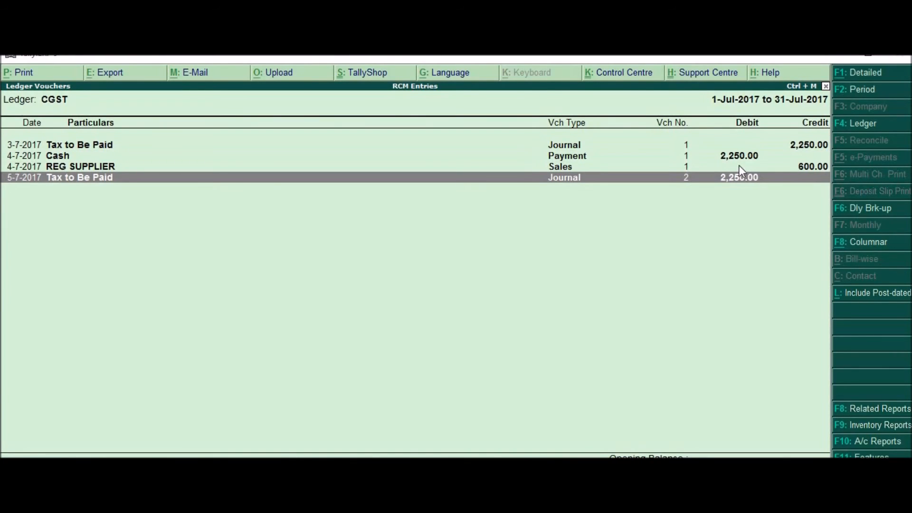
key("Up")
key("Up")
key("Up")
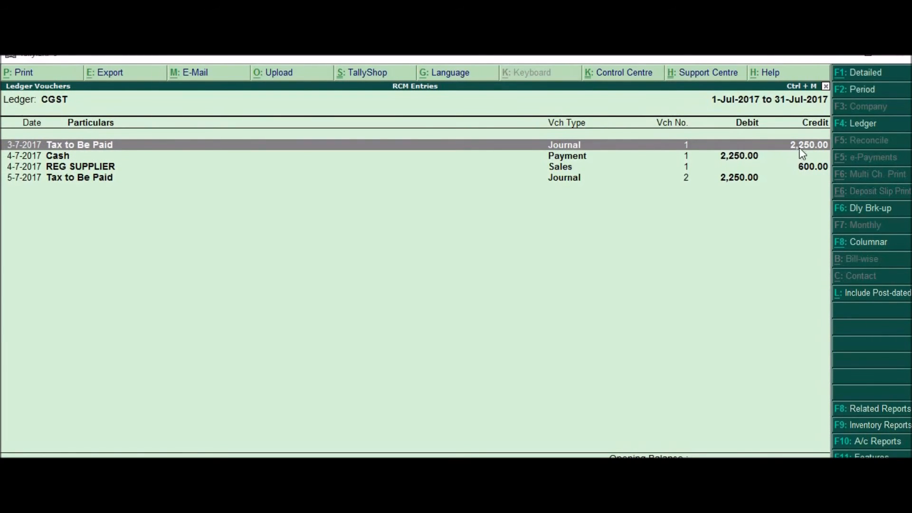
left_click(740, 158)
left_click(741, 161)
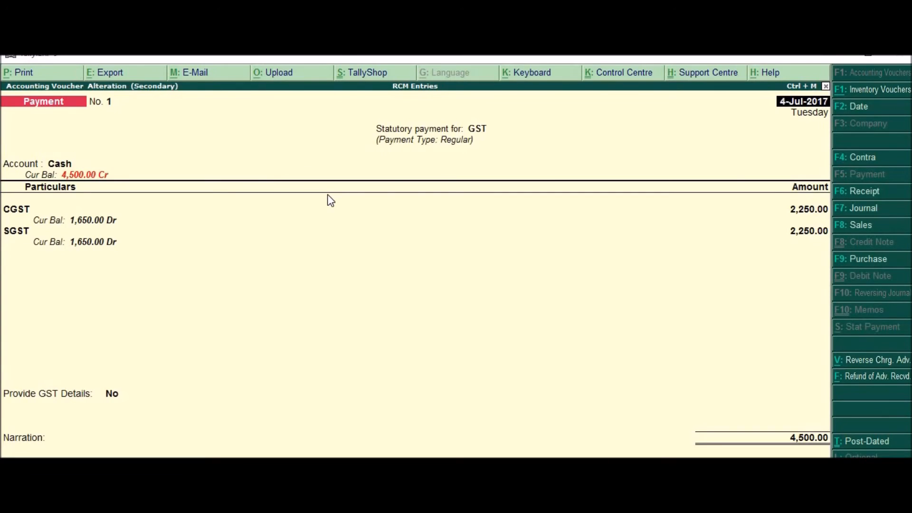
Return to the CGST ledger vouchers and hide the 4-7-2017 REG SUPPLIER sales line from the list.
key("Escape")
key("Down")
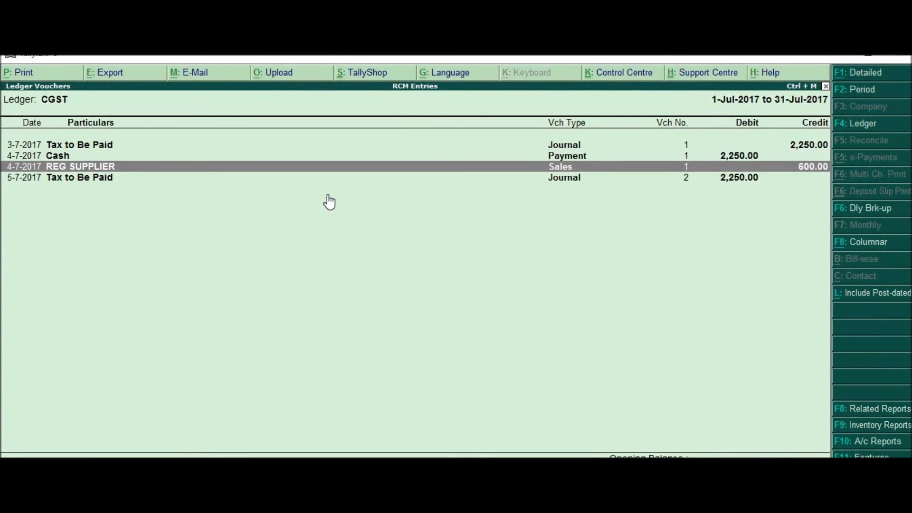
key("alt+r")
Review the remaining July 2017 CGST entries and open the 5-7-2017 Tax to Be Paid journal.
left_click(802, 146)
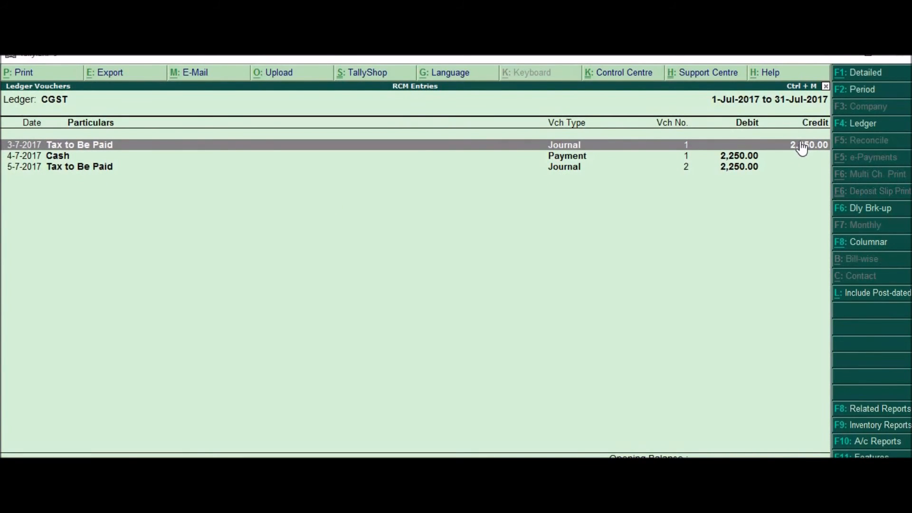
left_click(745, 160)
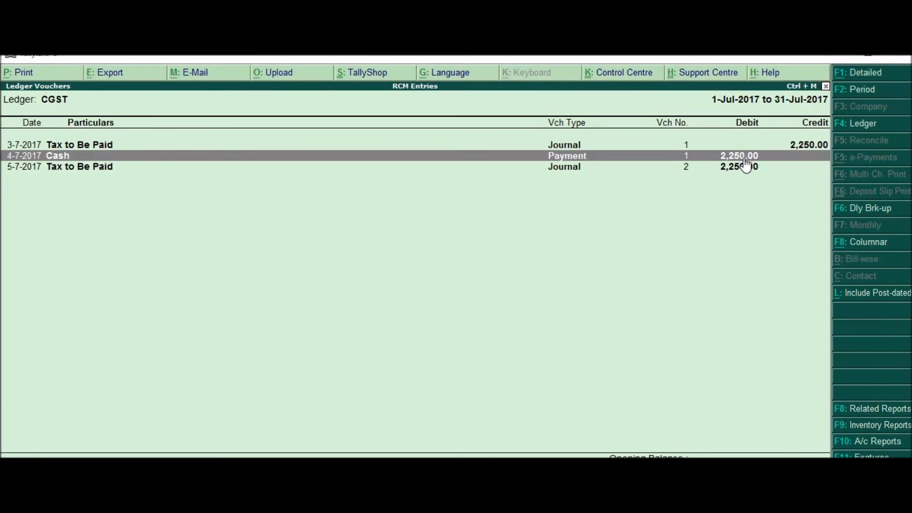
left_click(739, 167)
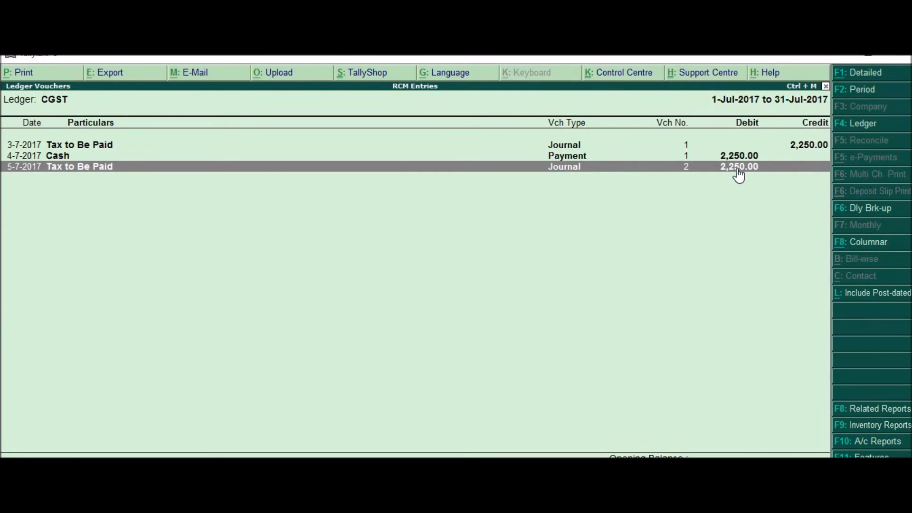
left_click(737, 167)
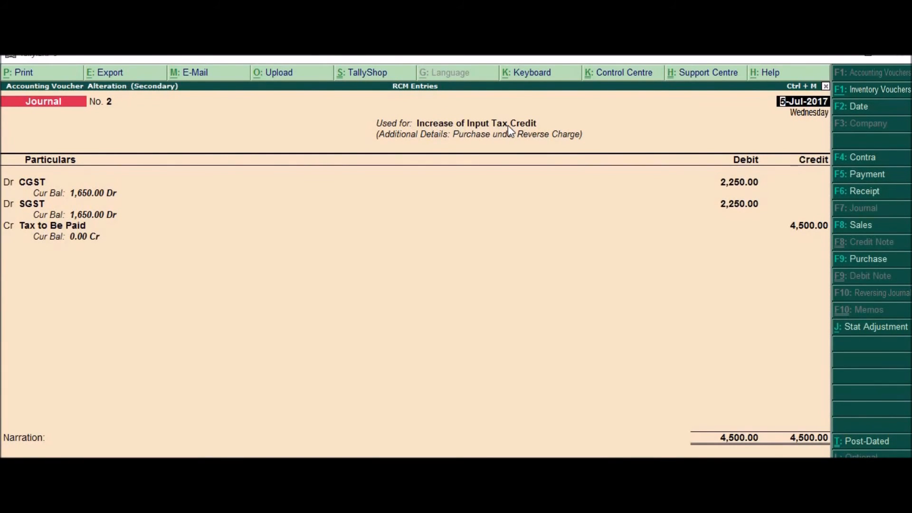
Accept the journal's stat adjustment as GST, Increase of Input Tax Credit, Purchase under Reverse Charge, and save the voucher.
left_click(853, 327)
key("Return")
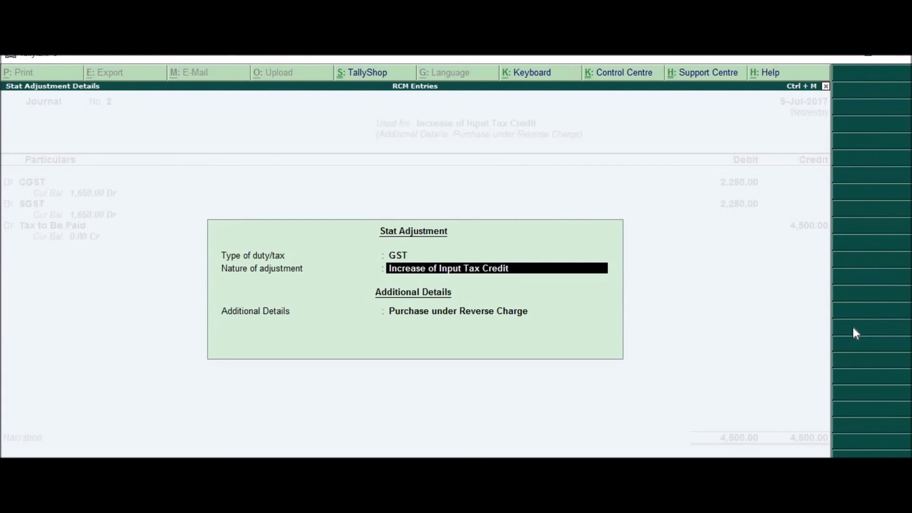
key("Return")
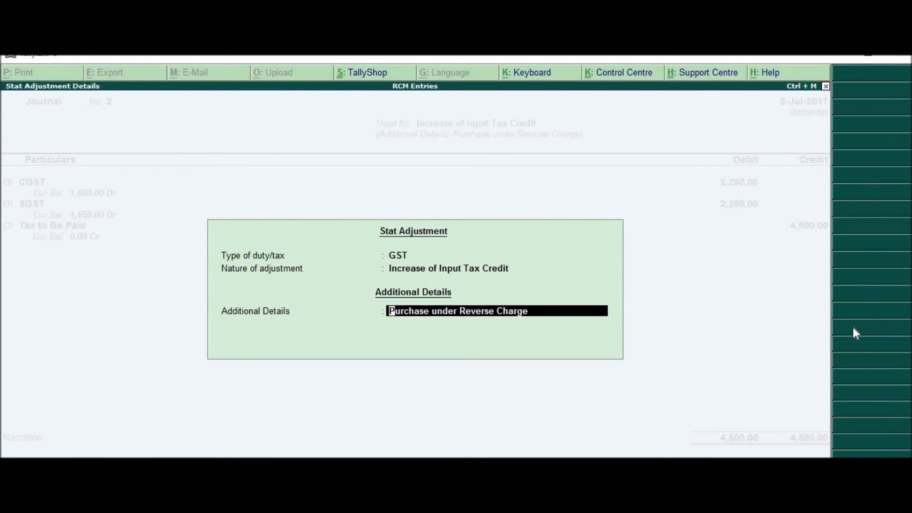
key("Return")
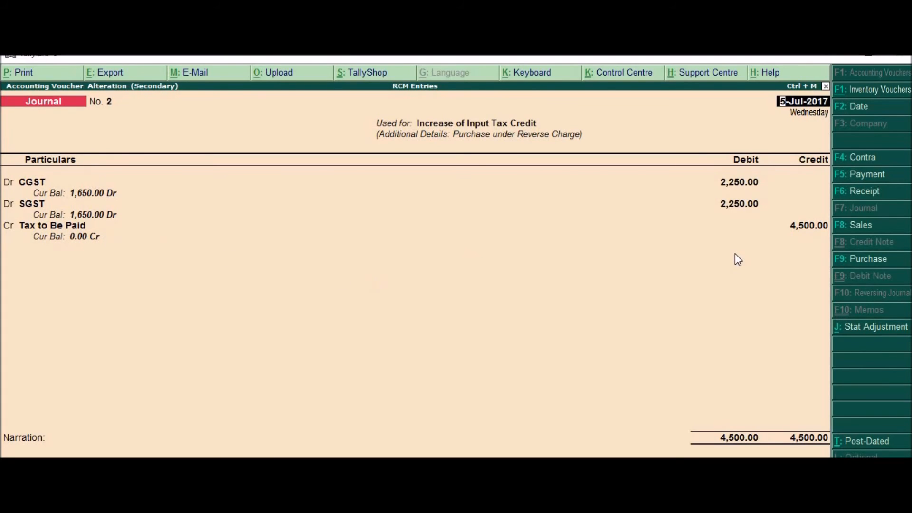
key("ctrl+a")
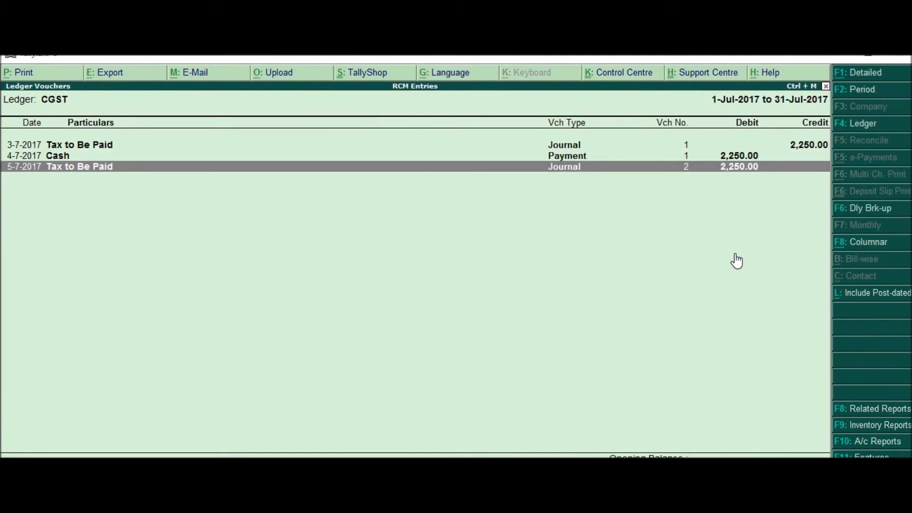
Leave the CGST ledger and balance sheet and open the July 2017 GSTR-3B statutory report.
key("Escape")
key("Escape")
key("Escape")
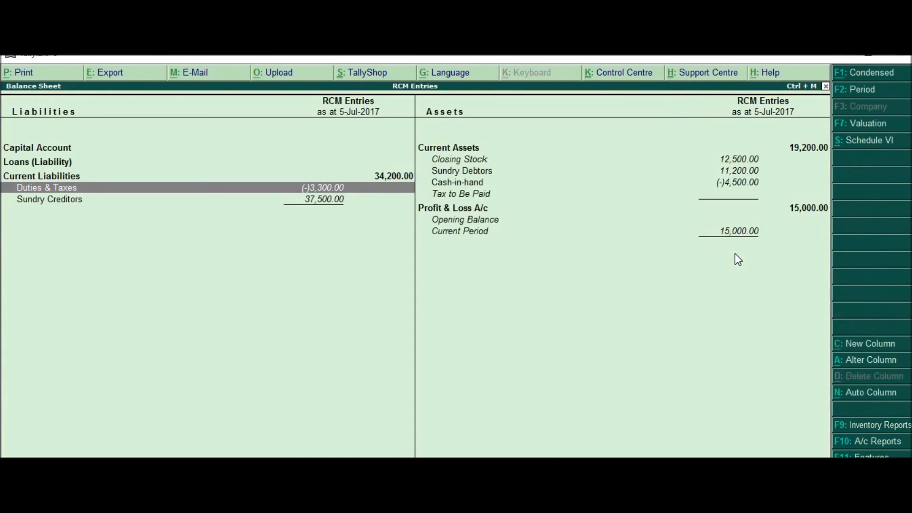
key("d")
key("u")
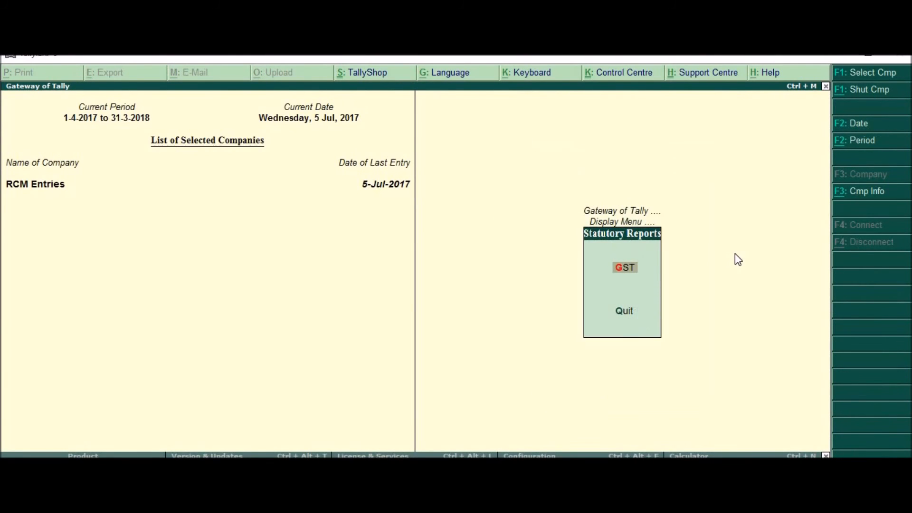
key("g")
key("Down")
key("Down")
key("Return")
key("Down")
key("Down")
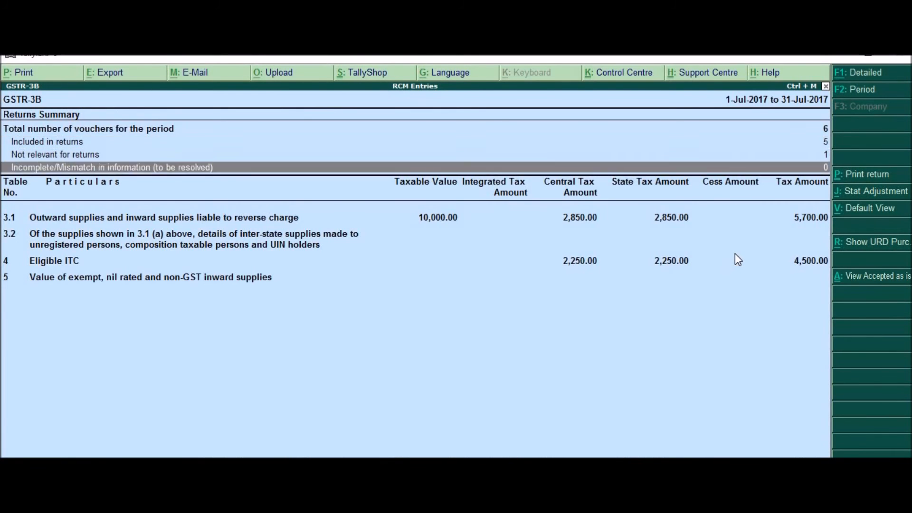
Expand the Eligible ITC table in GSTR-3B and select its inward supplies liable to reverse charge row.
key("Down")
key("Down")
key("Down")
key("Return")
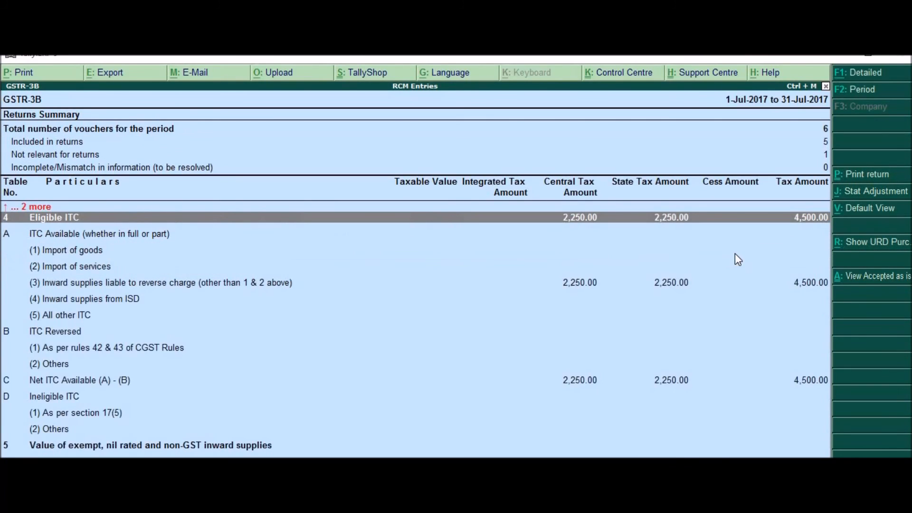
key("Return")
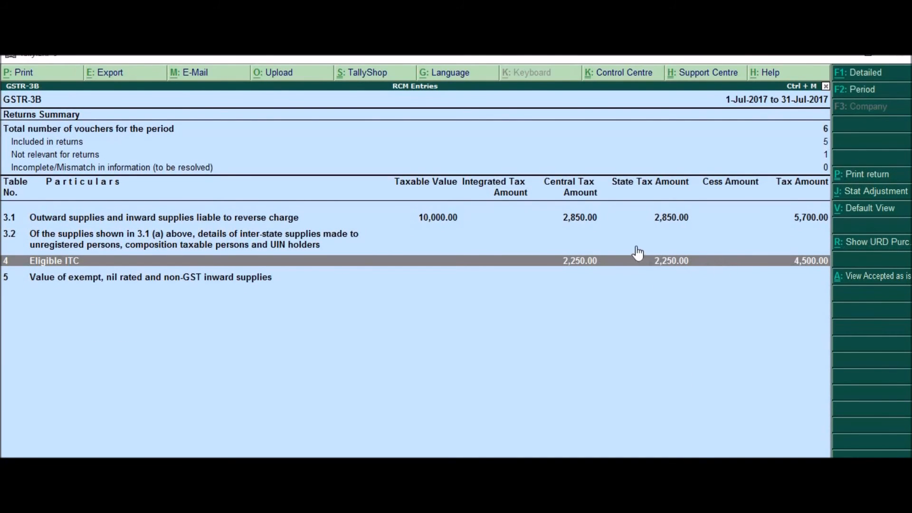
key("Return")
key("Down")
key("Down")
key("Down")
key("Down")
key("Down")
key("Up")
key("Up")
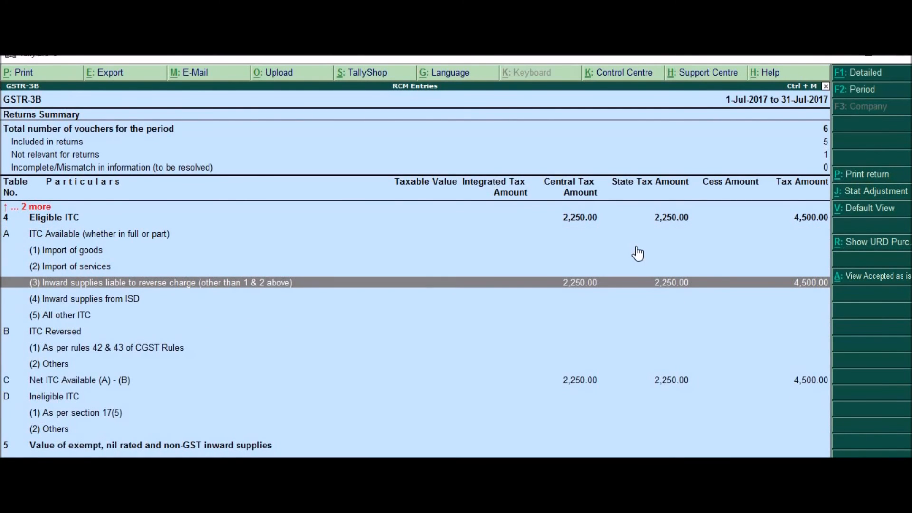
Examine the voucher register and 5-Jul-2017 journal behind the reverse charge ITC row, then return to the GSTR-3B summary.
key("Return")
key("Return")
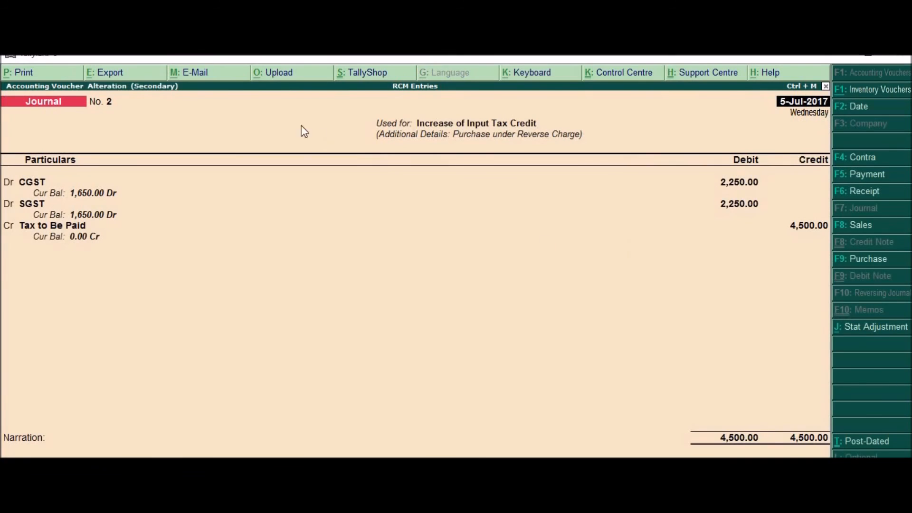
key("Escape")
key("Escape")
key("Return")
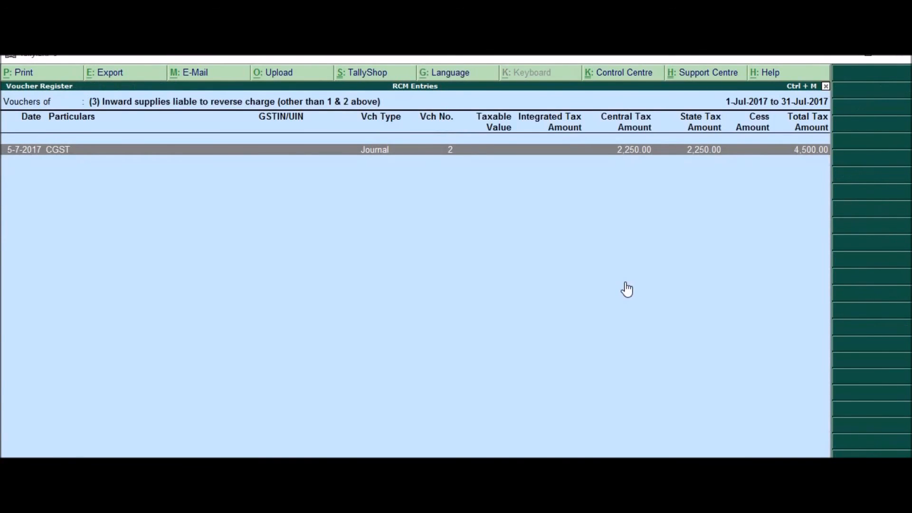
key("Escape")
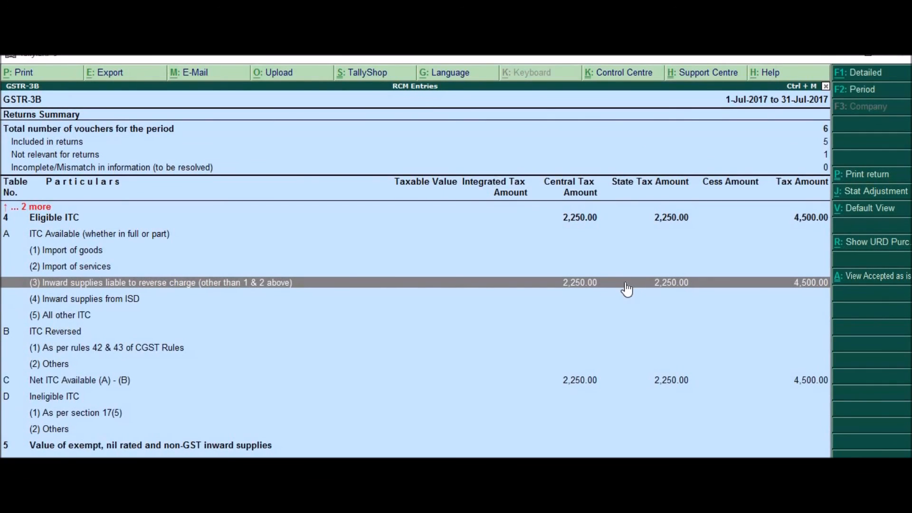
key("Escape")
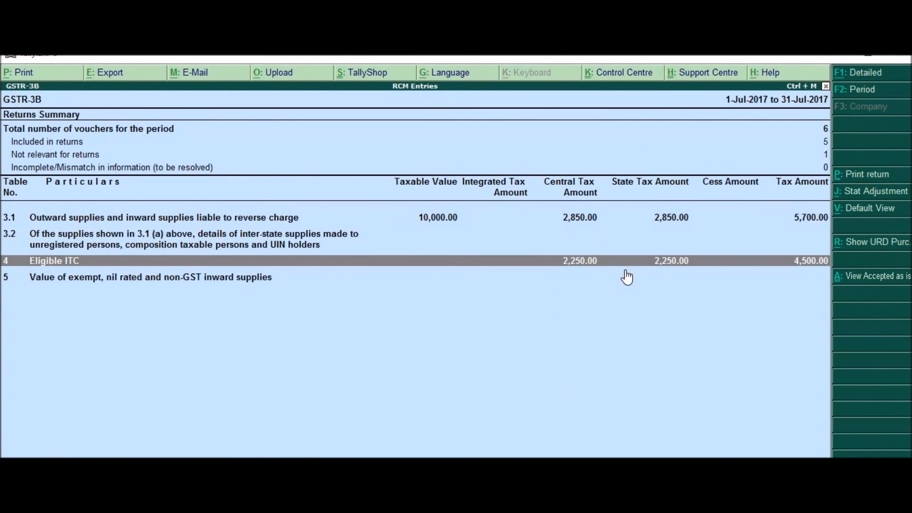
Print the GSTR-3B return for 1-Jul-2017 to 31-Jul-2017.
key("Up")
key("Up")
key("Down")
key("Down")
left_click(865, 175)
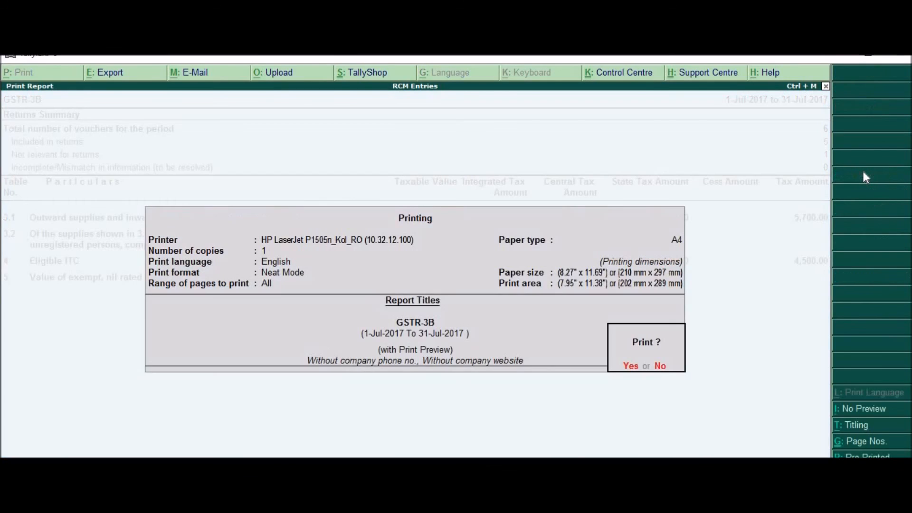
key("Return")
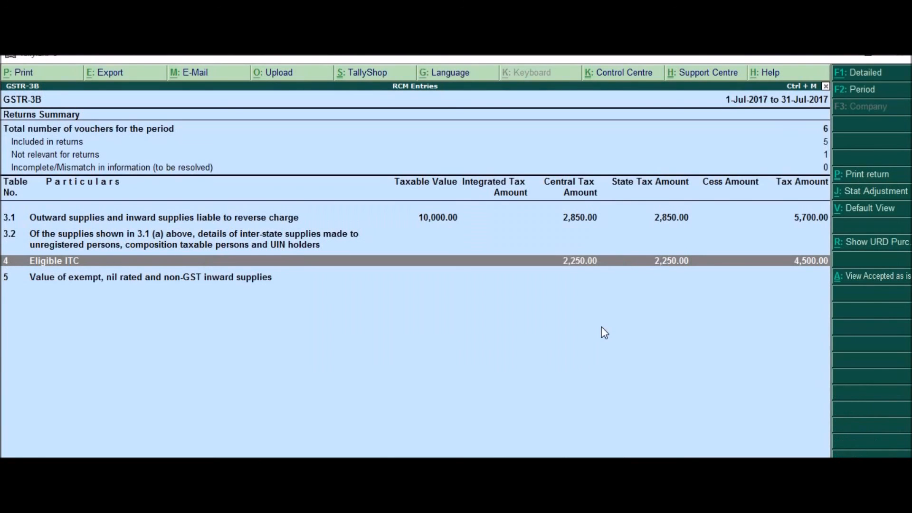